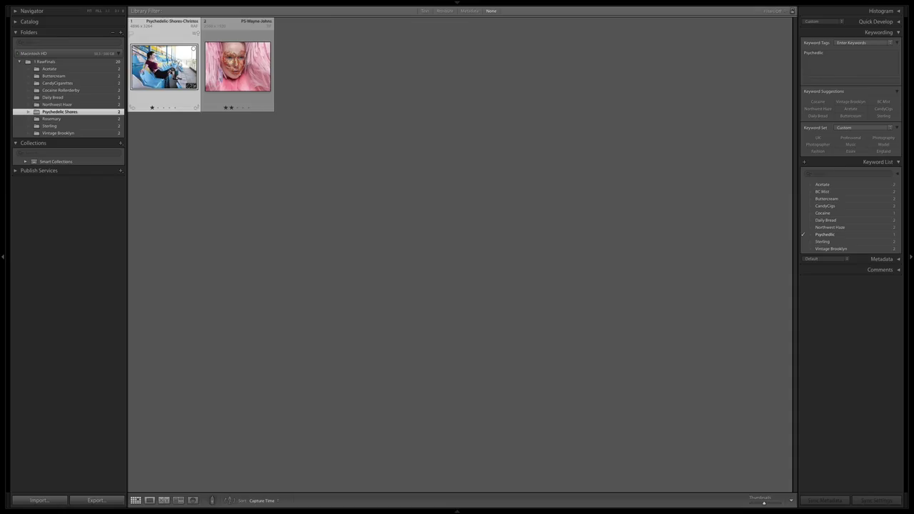
# Switch from the Library grid to the Develop module to edit the stadium portrait.
pyautogui.press('d')
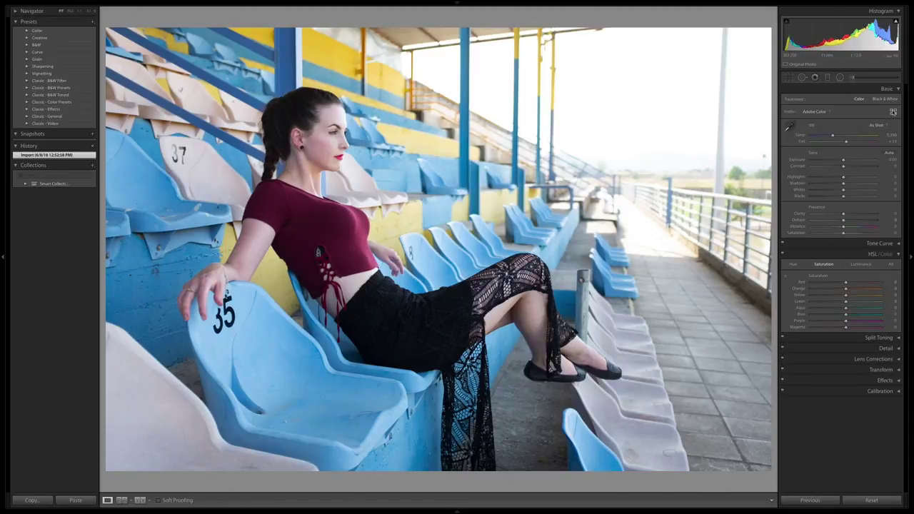
# Show the Profile Browser with the RGG_PsychedelicShores group expanded.
pyautogui.click(893, 112)
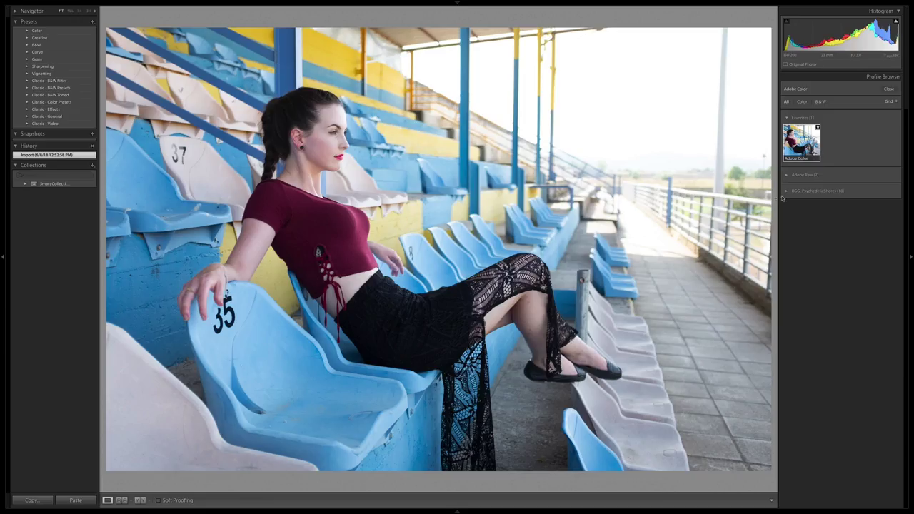
pyautogui.click(786, 193)
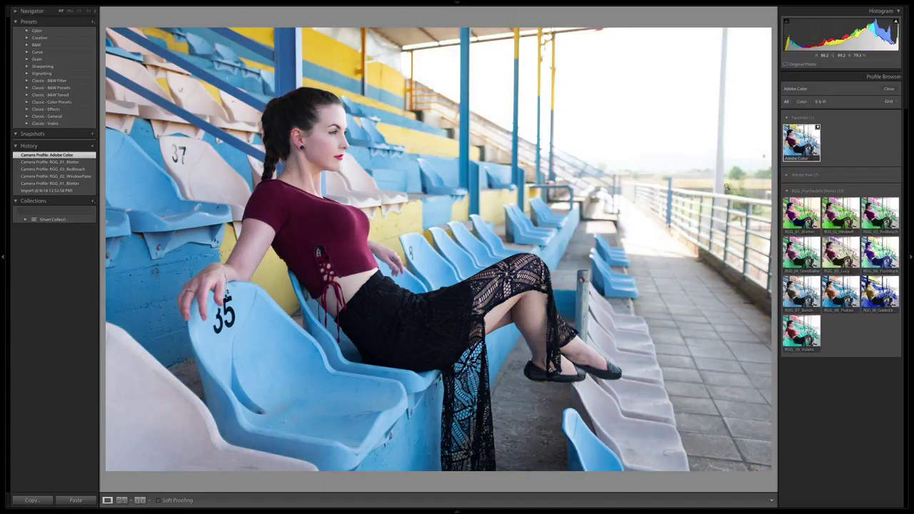
# Preview profiles RGG_01_Blotter through RGG_06_Flashback on the stadium portrait.
pyautogui.click(801, 215)
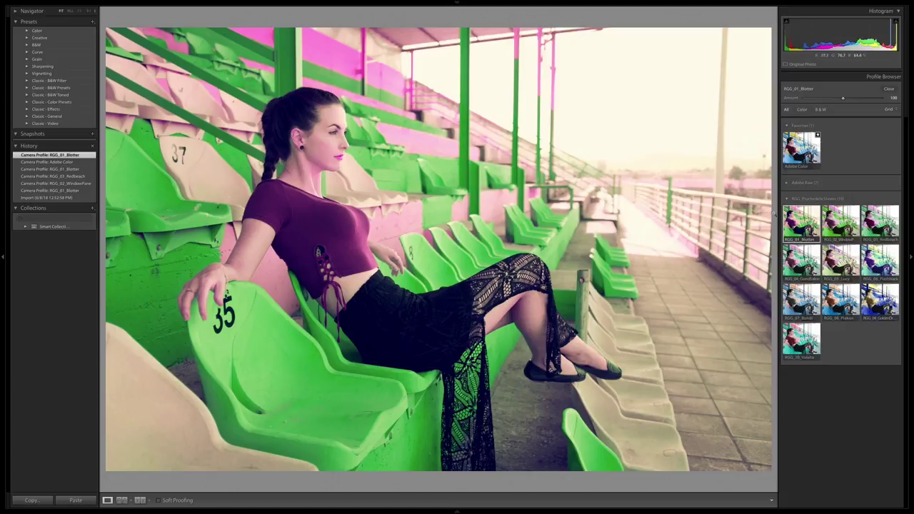
pyautogui.click(841, 222)
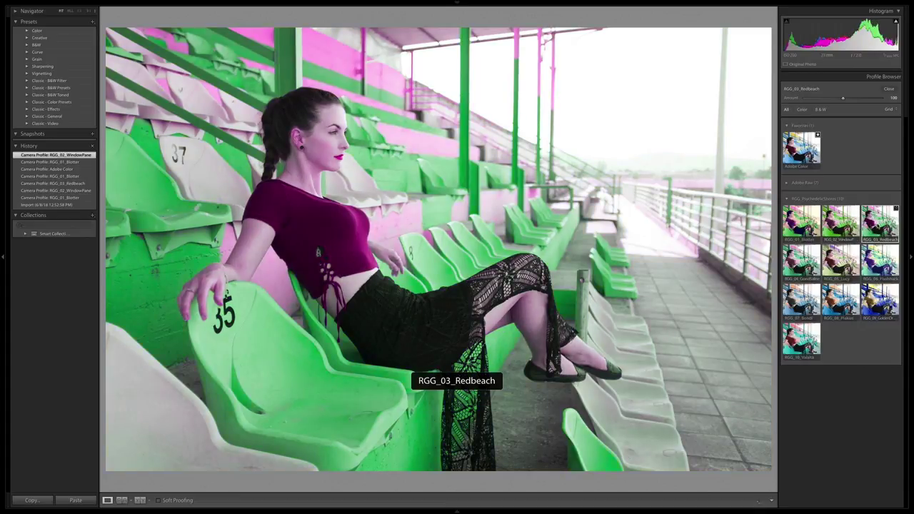
pyautogui.click(881, 222)
pyautogui.click(801, 261)
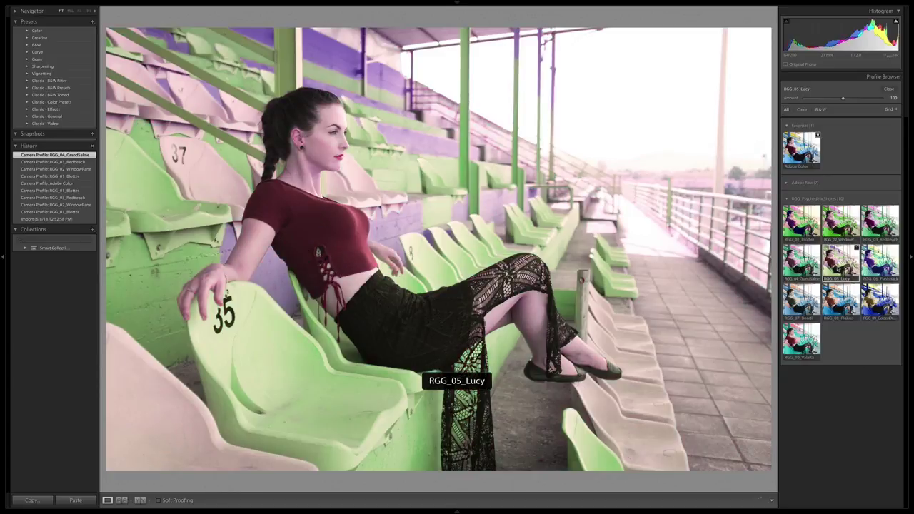
pyautogui.click(841, 265)
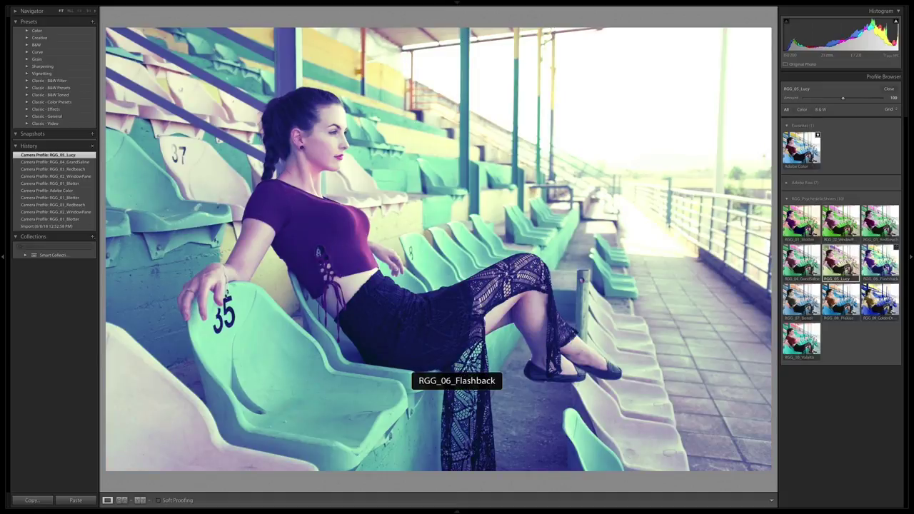
pyautogui.click(880, 263)
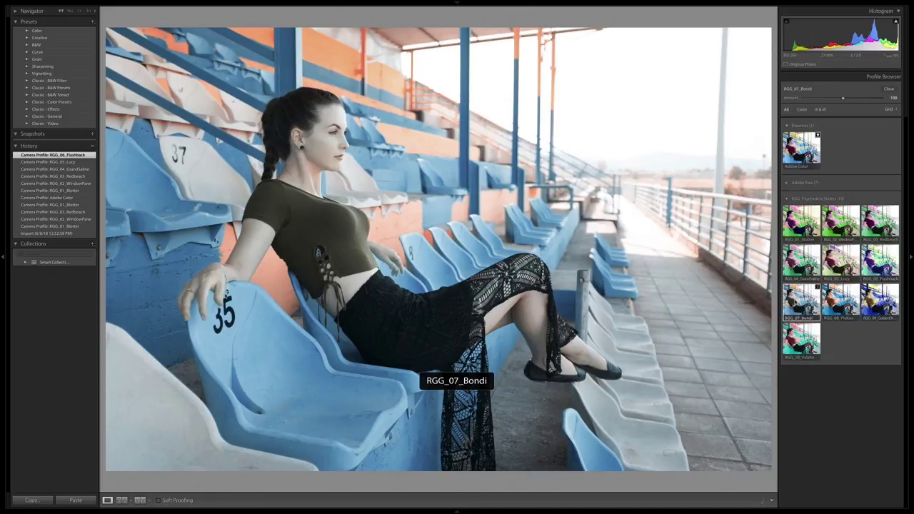
# Preview RGG_07_Bondi through RGG_10_Valalta, then reapply RGG_09_GoldenDragon.
pyautogui.click(802, 300)
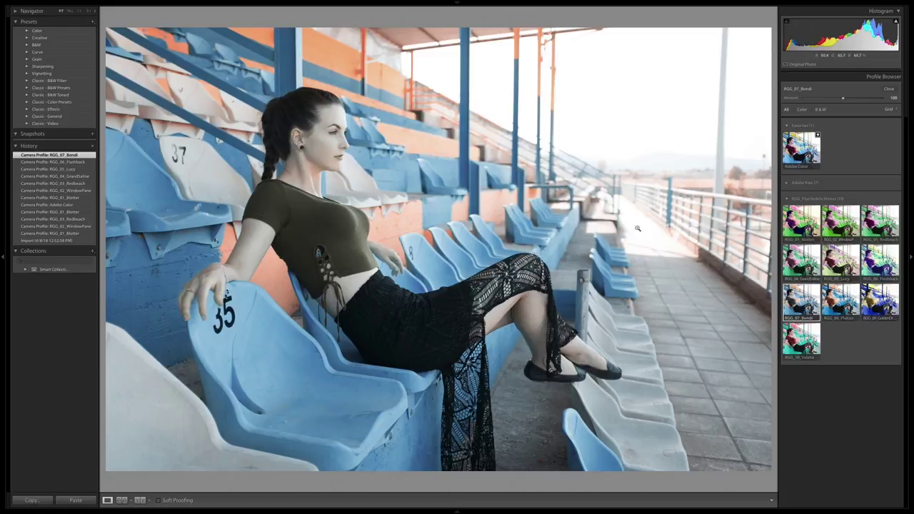
pyautogui.click(841, 300)
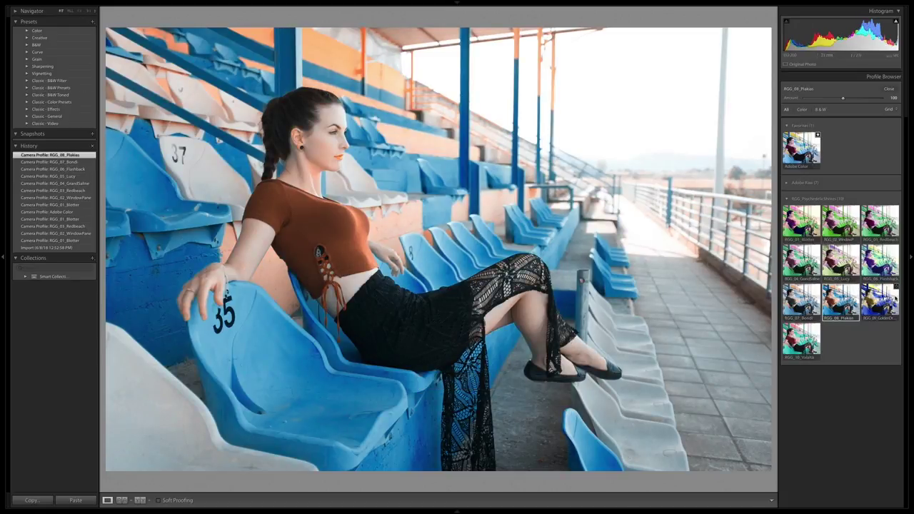
pyautogui.click(880, 300)
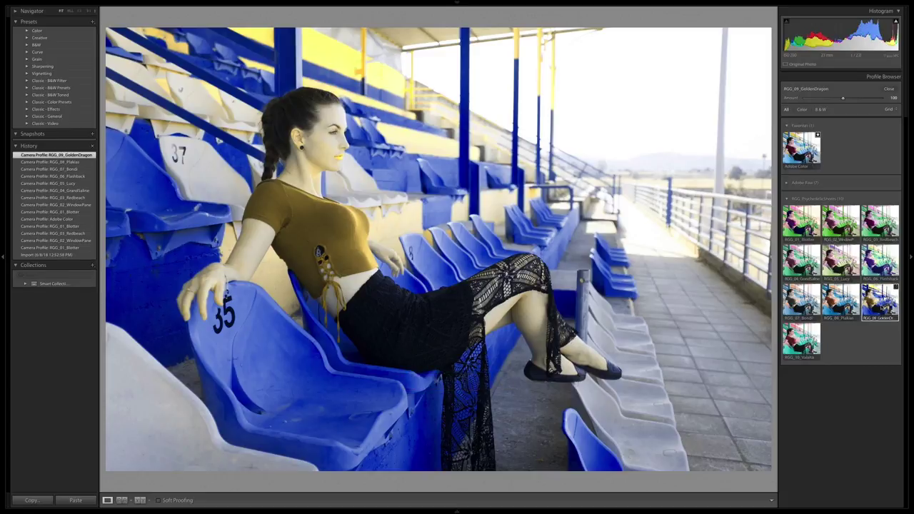
pyautogui.click(801, 341)
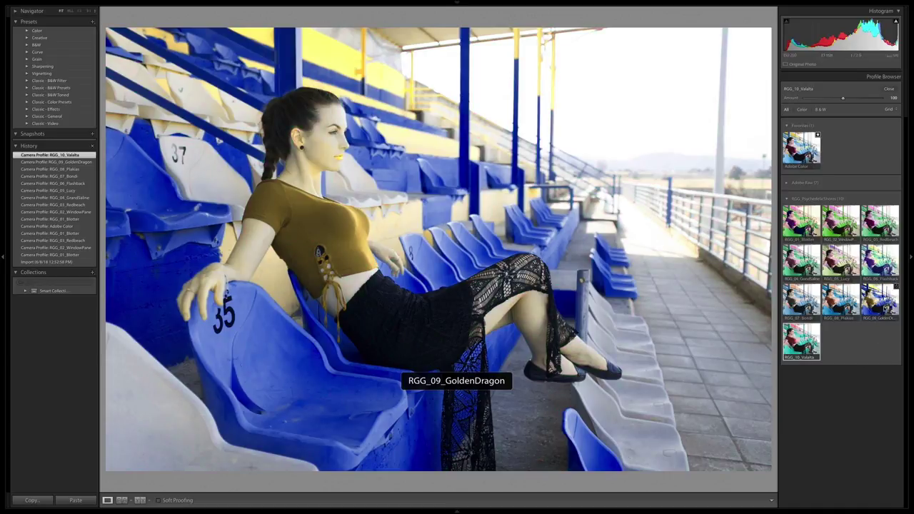
pyautogui.click(881, 307)
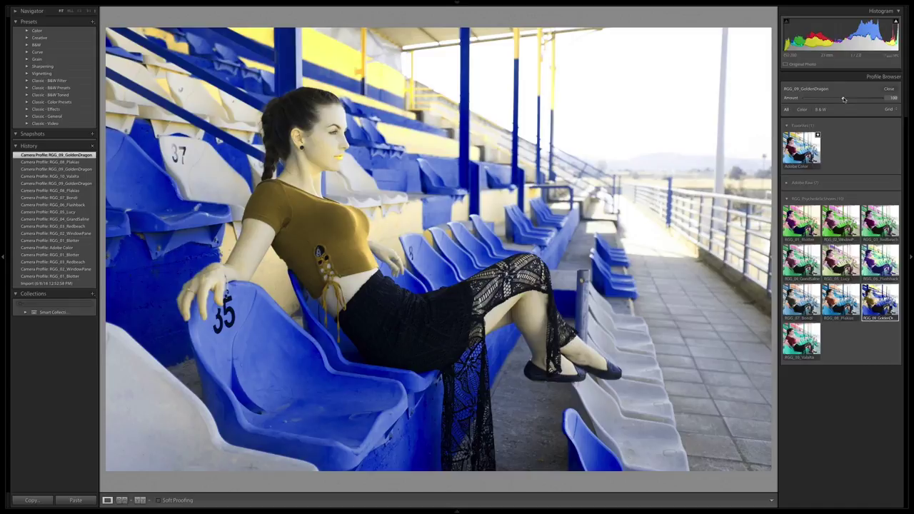
# Compare reduced strengths: GoldenDragon at 74, Plakias at 54, Bondi at about 60.
pyautogui.moveTo(843, 100); pyautogui.dragTo(825, 99)
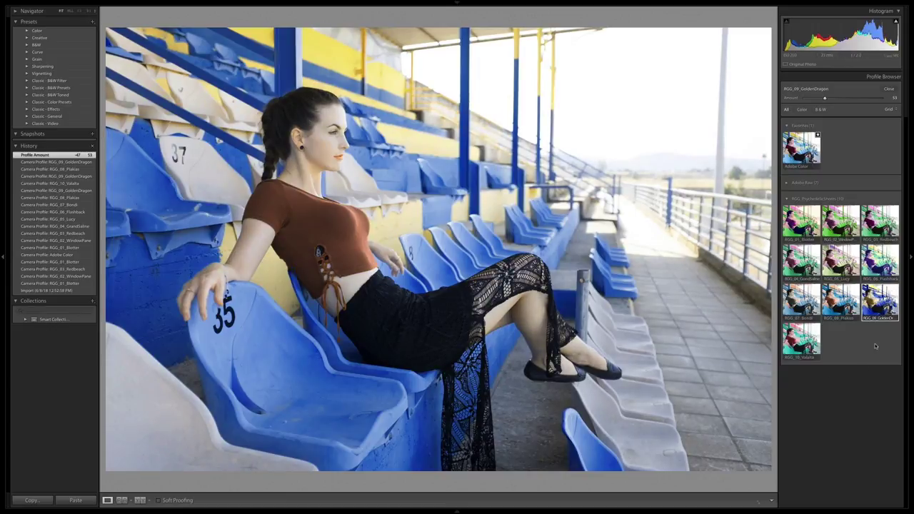
pyautogui.click(847, 316)
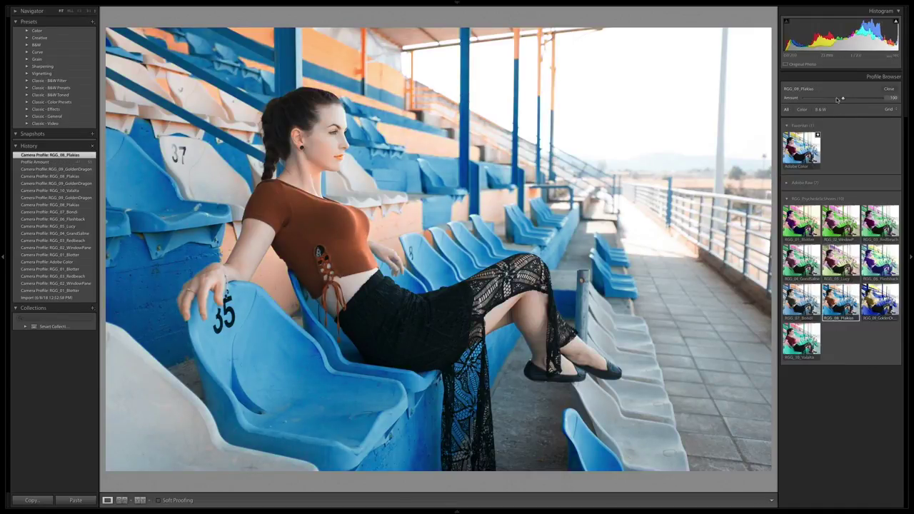
pyautogui.moveTo(837, 100); pyautogui.dragTo(825, 100)
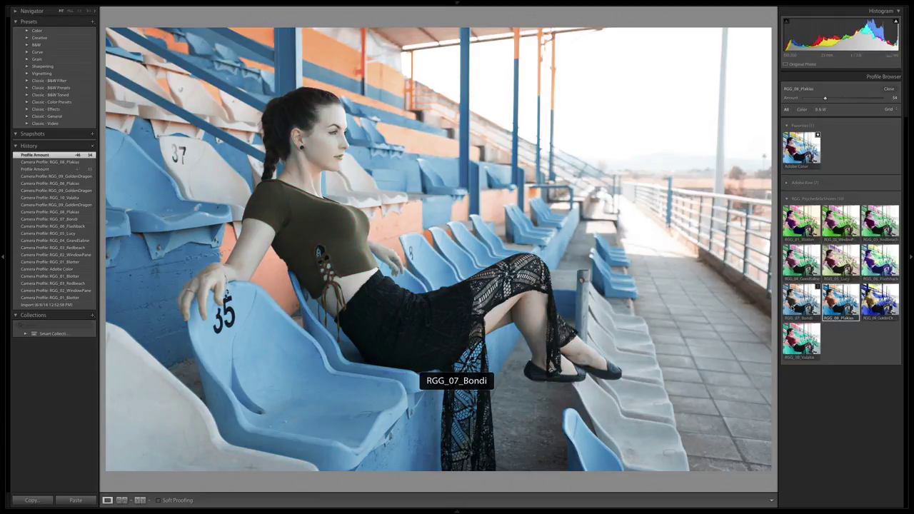
pyautogui.click(793, 304)
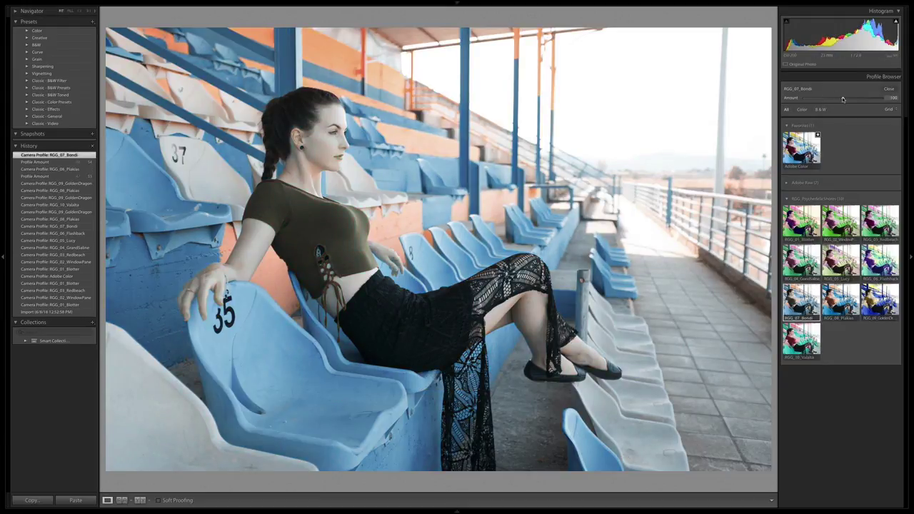
pyautogui.moveTo(844, 99); pyautogui.dragTo(820, 100)
# Preview Blotter, WindowPane and Redbeach, then apply RGG_06_Flashback at amount 59.
pyautogui.click(801, 222)
pyautogui.click(841, 221)
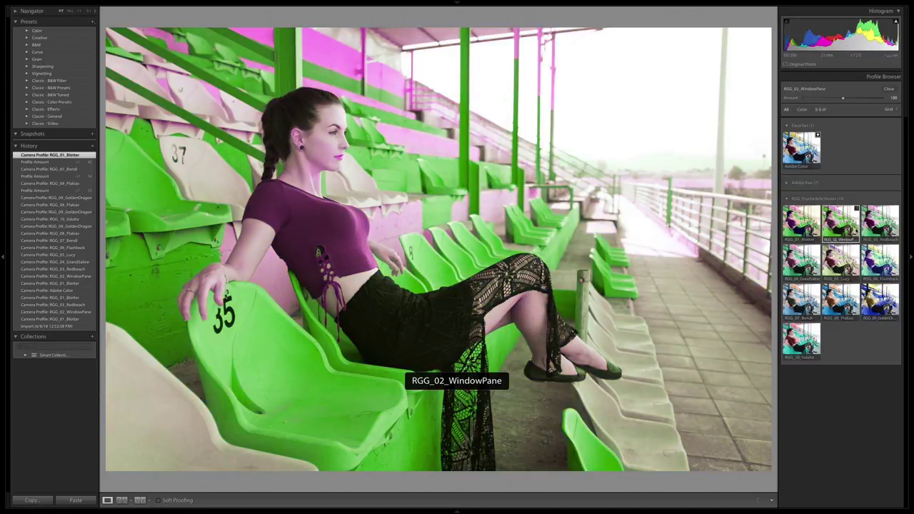
pyautogui.click(880, 221)
pyautogui.click(880, 260)
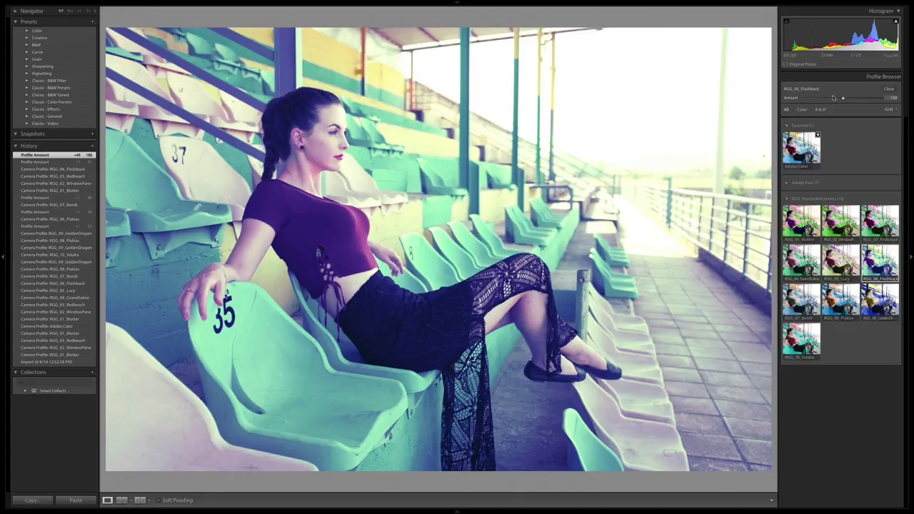
pyautogui.moveTo(844, 100); pyautogui.dragTo(824, 99)
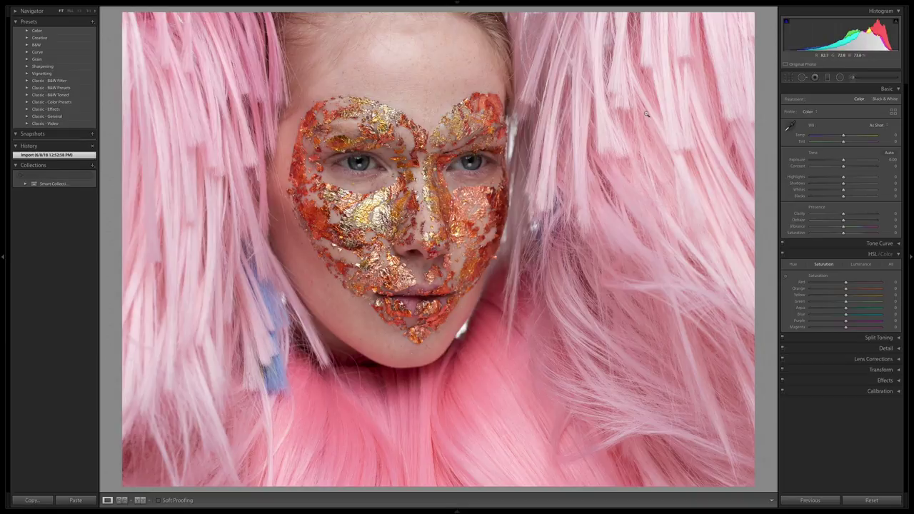
# Show the creative profile browser for the gold-leaf portrait.
pyautogui.click(894, 112)
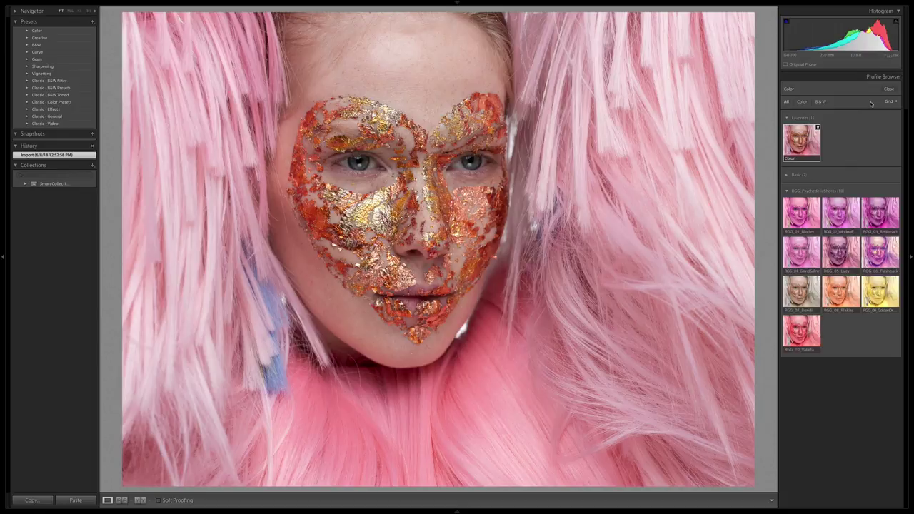
# Preview profiles RGG_01_Blotter through RGG_06_Flashback on the gold-leaf portrait.
pyautogui.click(801, 219)
pyautogui.click(841, 224)
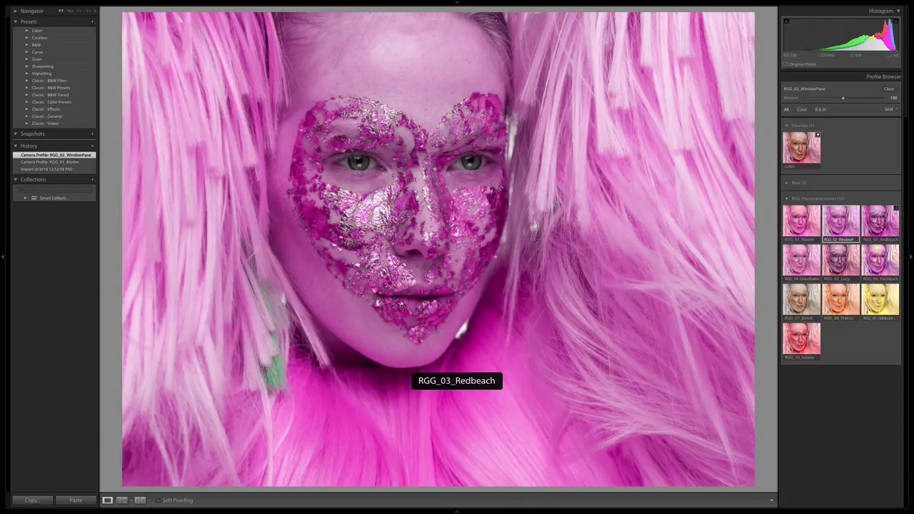
pyautogui.click(883, 223)
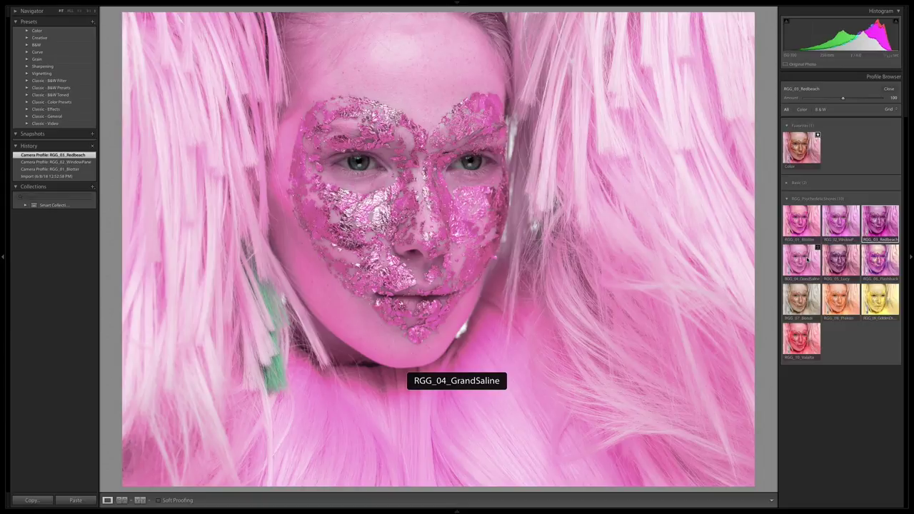
pyautogui.click(808, 260)
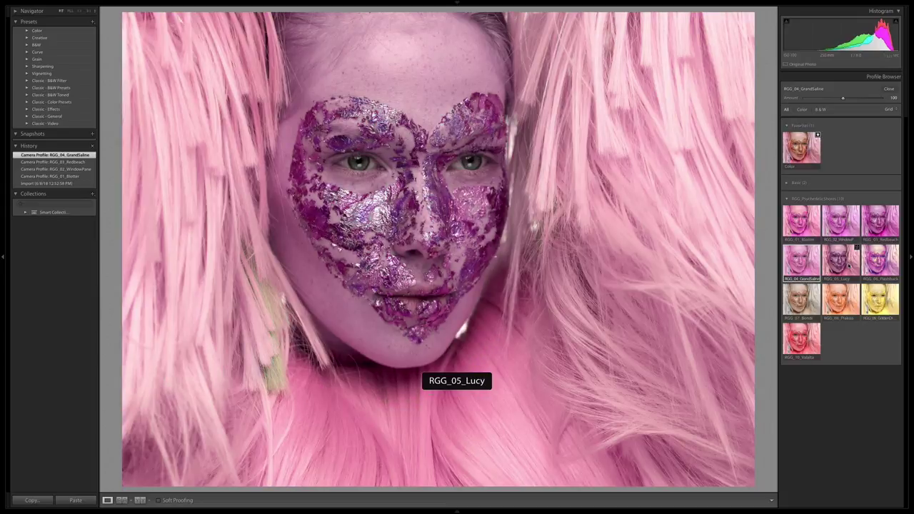
pyautogui.click(843, 261)
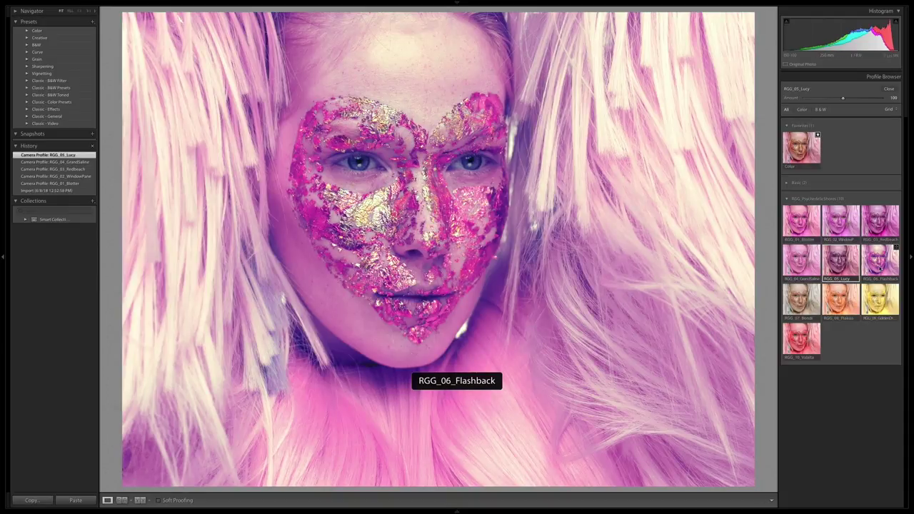
pyautogui.click(880, 261)
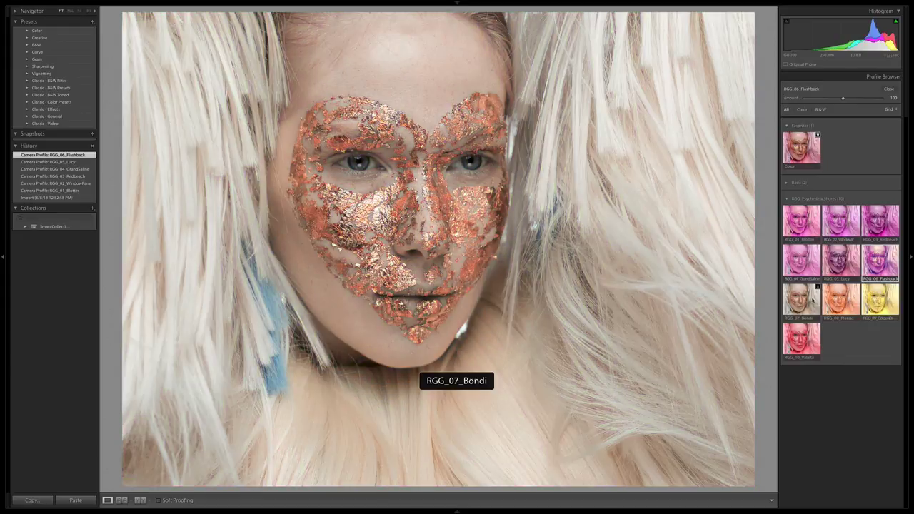
# Preview RGG_07_Bondi through RGG_10_Valalta, then reapply the yellow RGG_09_GoldenDragon.
pyautogui.click(814, 293)
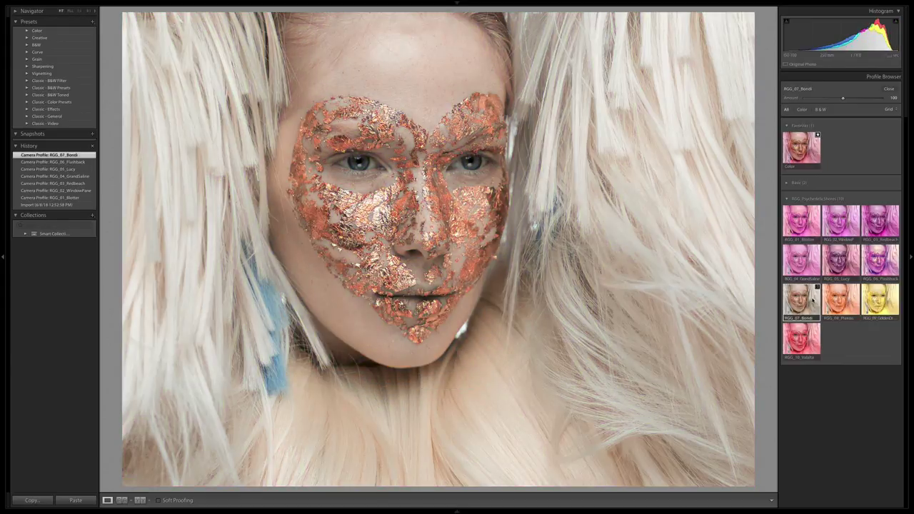
pyautogui.click(858, 289)
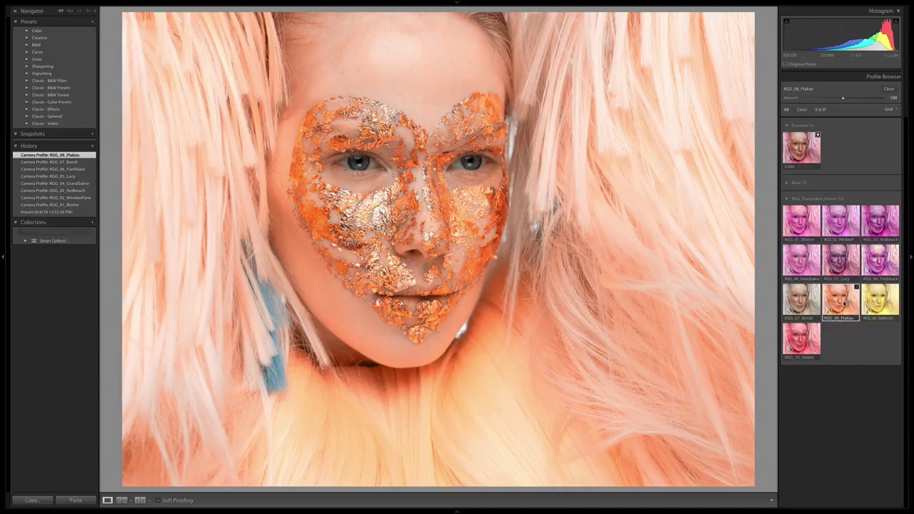
pyautogui.click(880, 301)
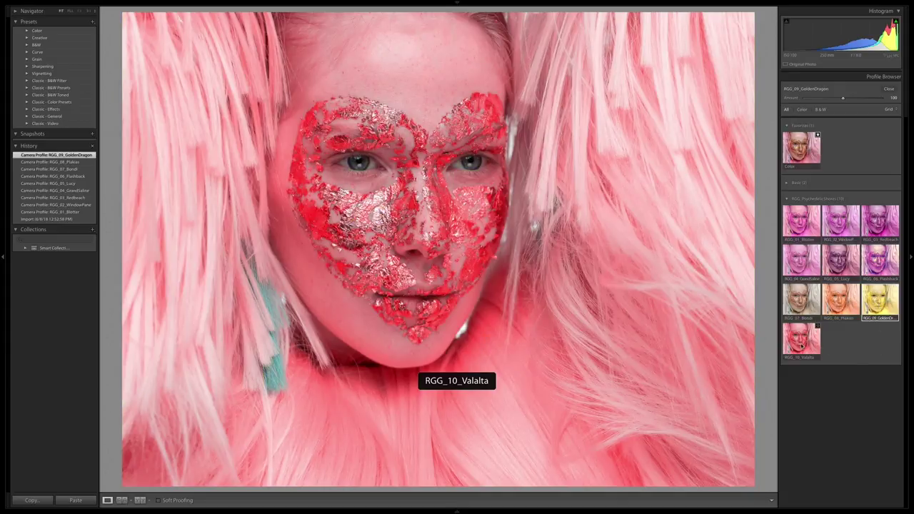
pyautogui.click(801, 345)
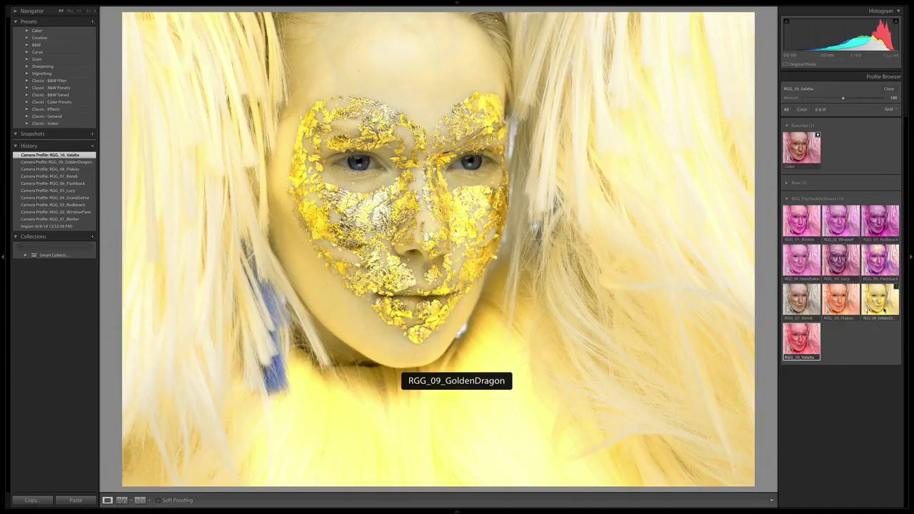
pyautogui.click(884, 308)
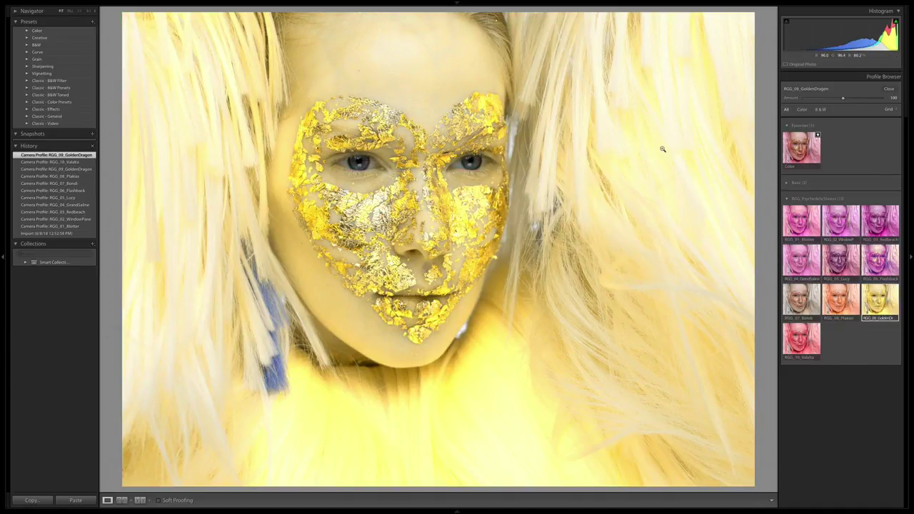
# Lower GoldenDragon to 47, then switch to RGG_08_Plakias at amount 75 and close the browser.
pyautogui.moveTo(842, 100); pyautogui.dragTo(824, 100)
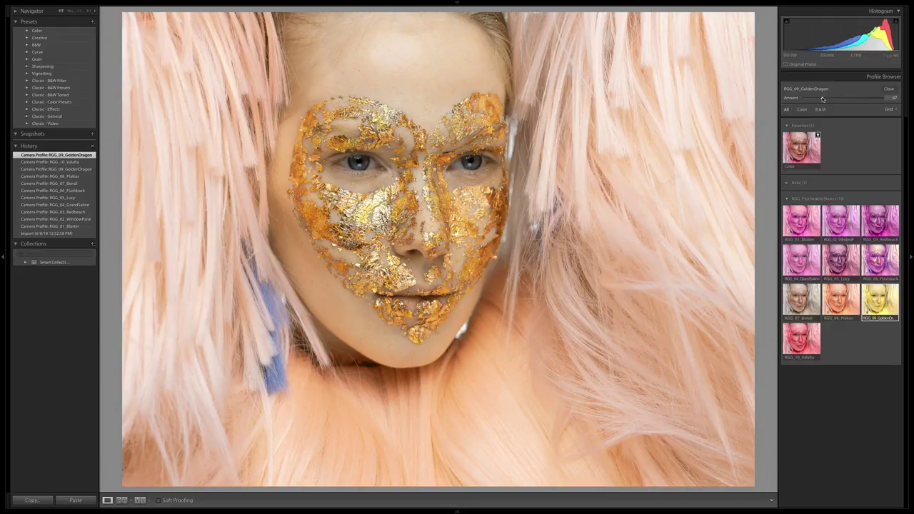
pyautogui.moveTo(823, 99); pyautogui.dragTo(823, 99)
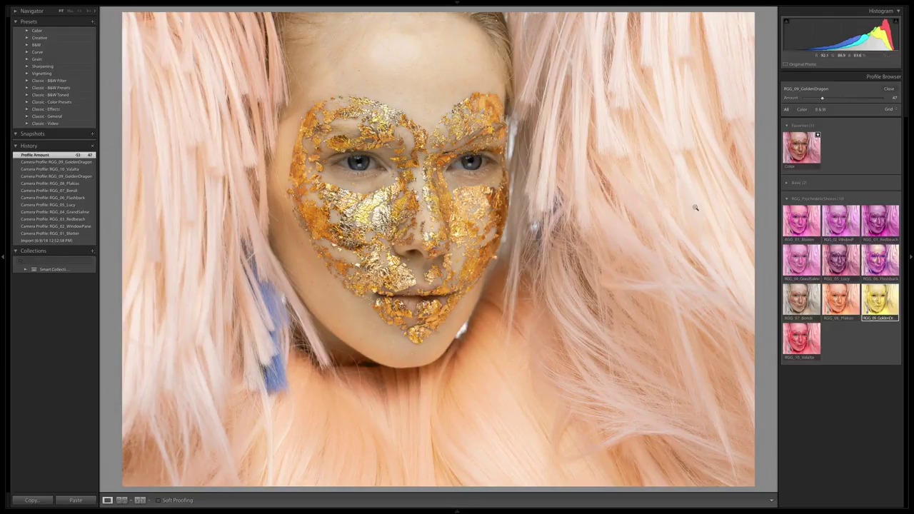
pyautogui.click(854, 306)
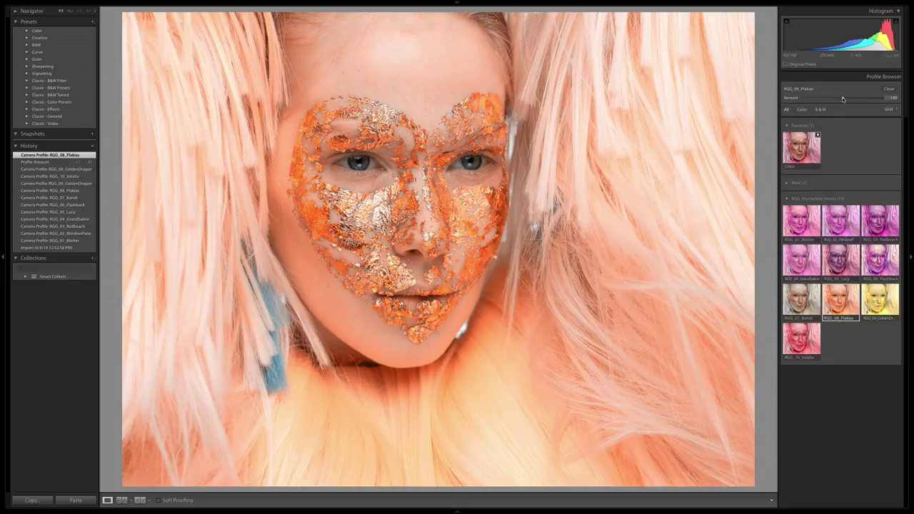
pyautogui.moveTo(843, 99); pyautogui.dragTo(833, 99)
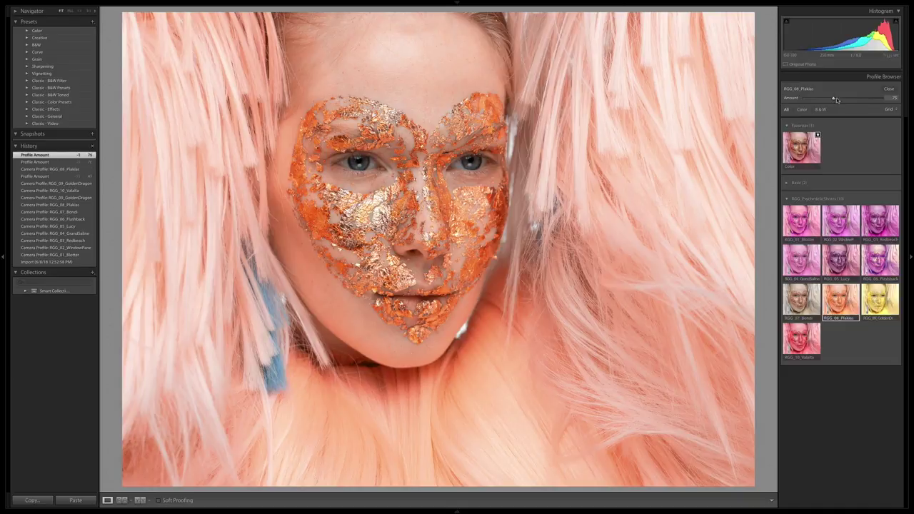
pyautogui.click(890, 88)
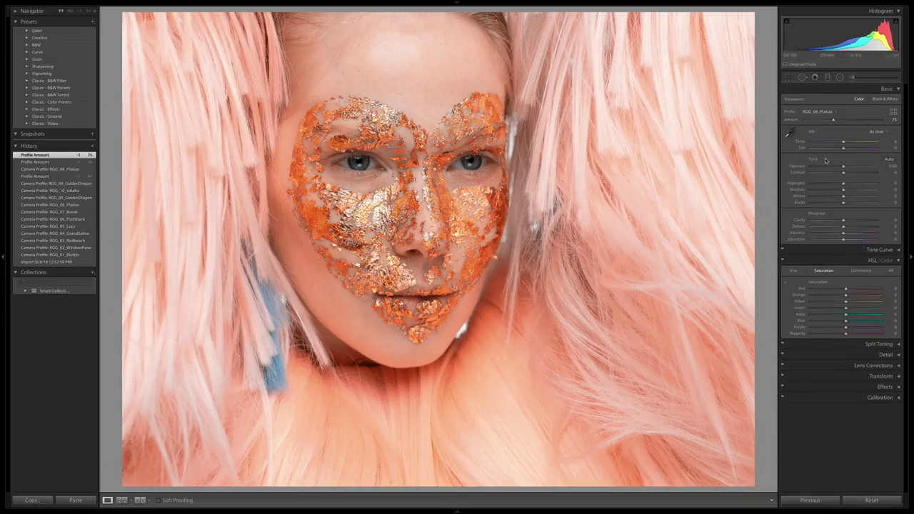
# Set Highlights to -37 and Whites to -28 in the Basic panel.
pyautogui.moveTo(843, 184); pyautogui.dragTo(831, 185)
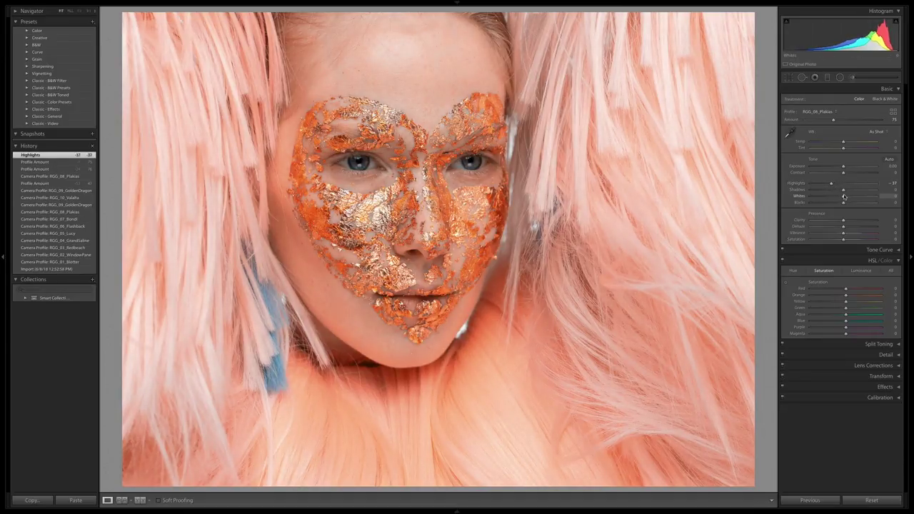
pyautogui.moveTo(844, 197); pyautogui.dragTo(837, 198)
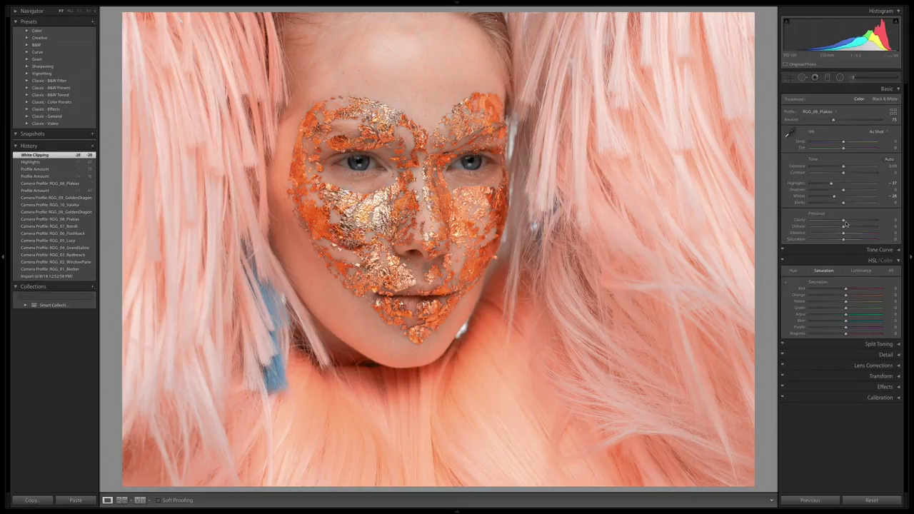